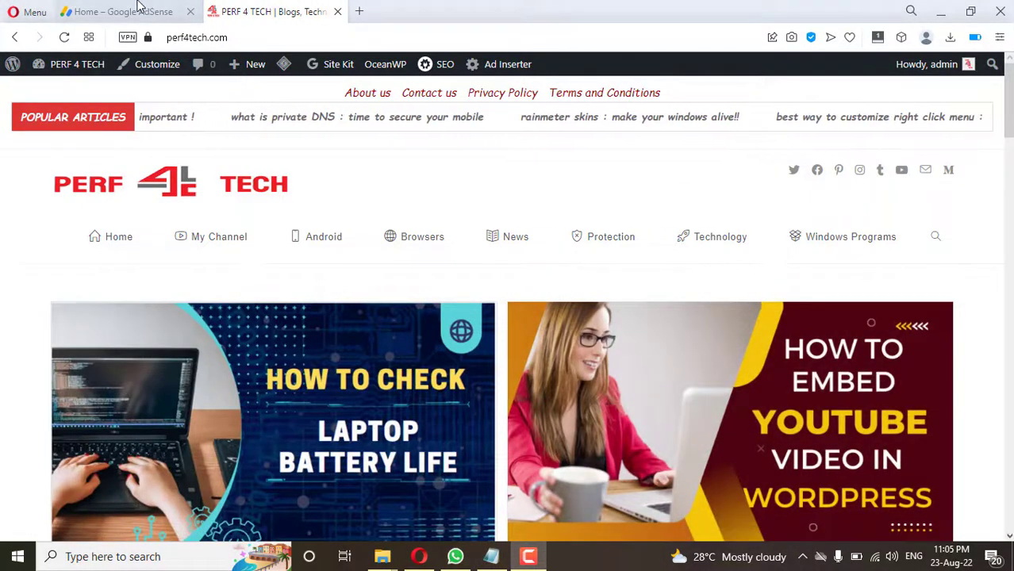
Go to Privacy & messaging > Ad blocking recovery and show the Messages overview.
{"action": "left_click", "coordinate": [141, 9]}
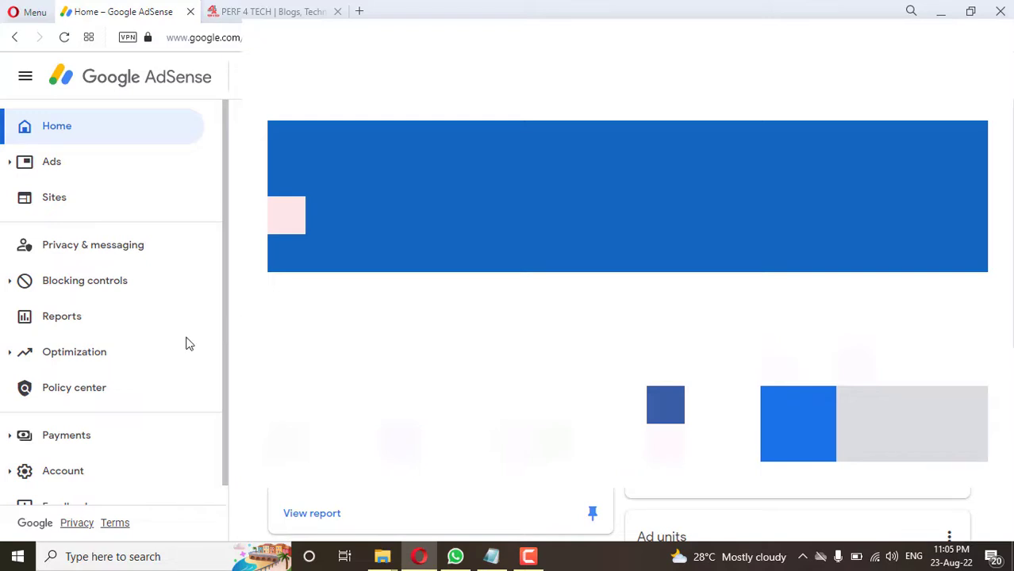
{"action": "left_click", "coordinate": [84, 248]}
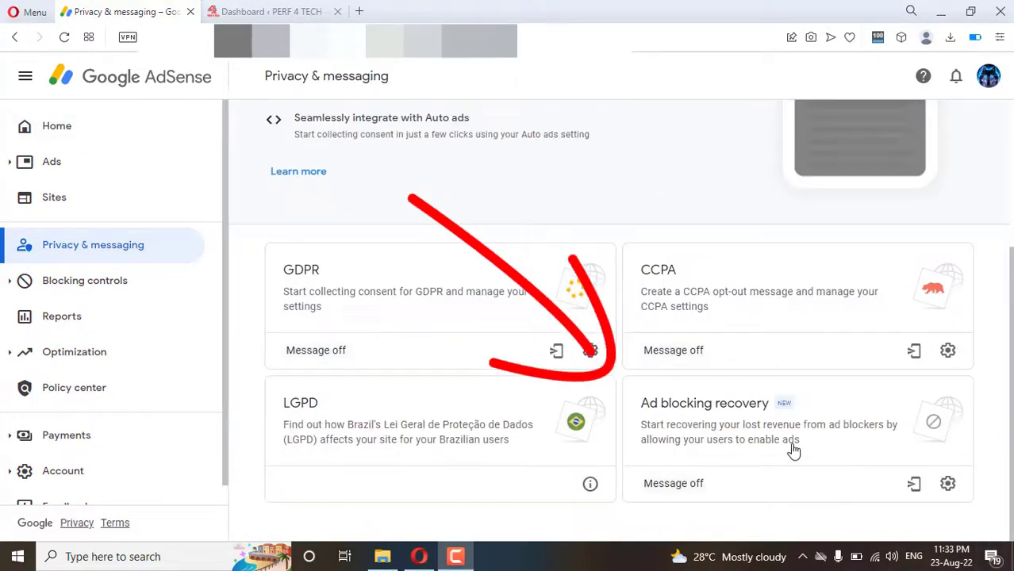
{"action": "left_click", "coordinate": [949, 486]}
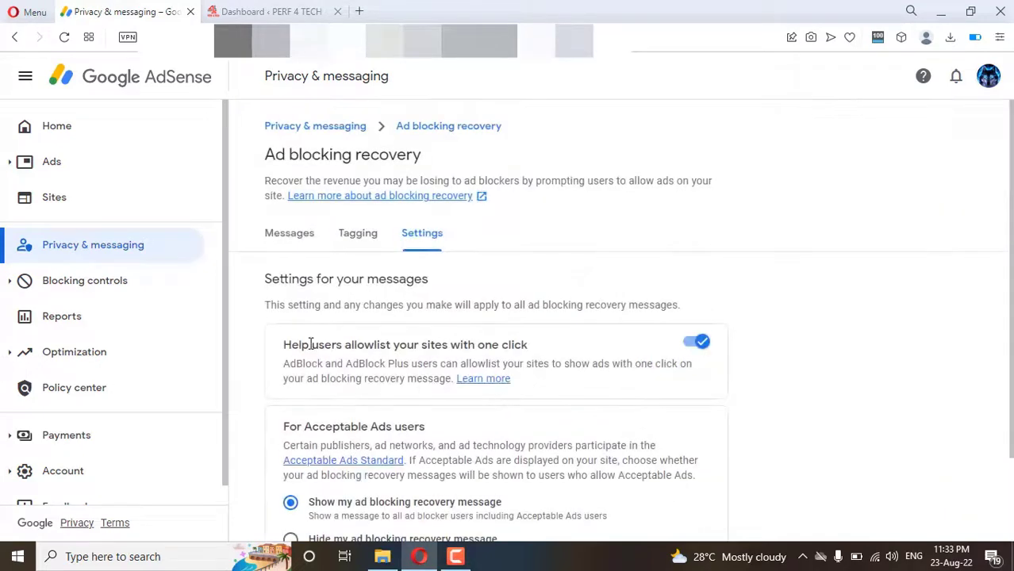
{"action": "left_click", "coordinate": [274, 237]}
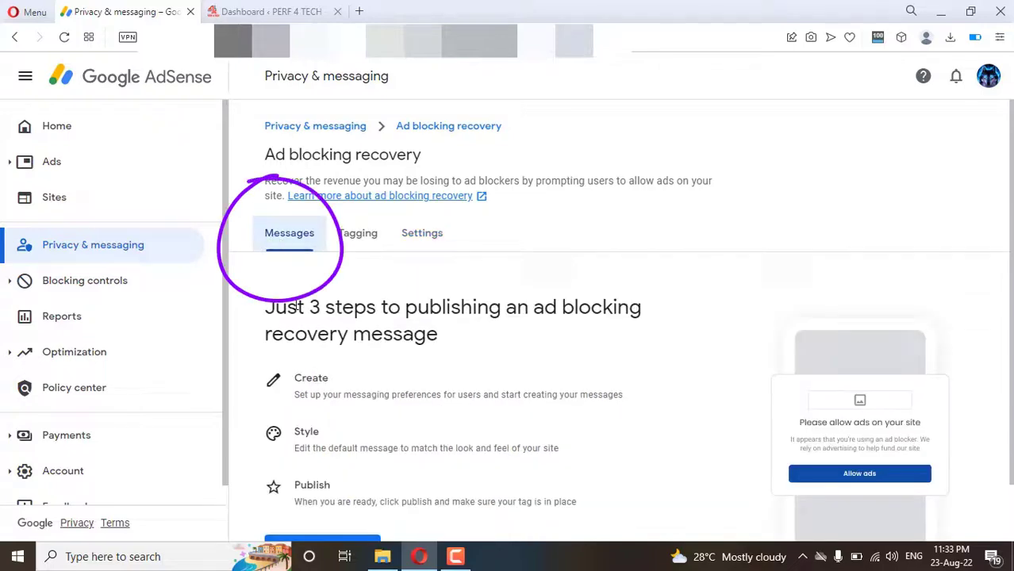
{"action": "scroll", "coordinate": [299, 439], "scroll_direction": "down", "scroll_amount": 1}
Create a message for perf4tech.com using background300.png as the site logo.
{"action": "left_click", "coordinate": [295, 482]}
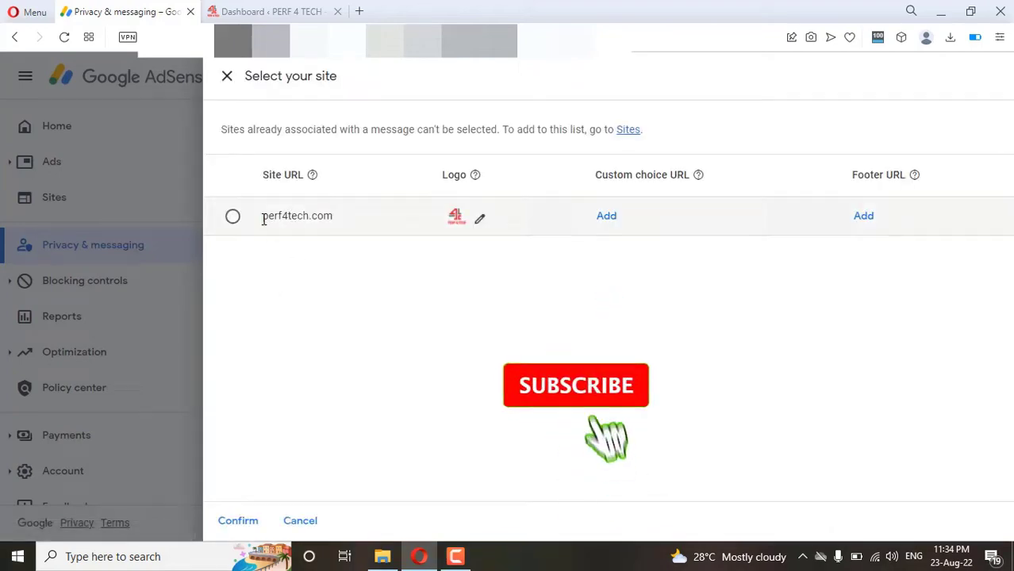
{"action": "left_click", "coordinate": [233, 218]}
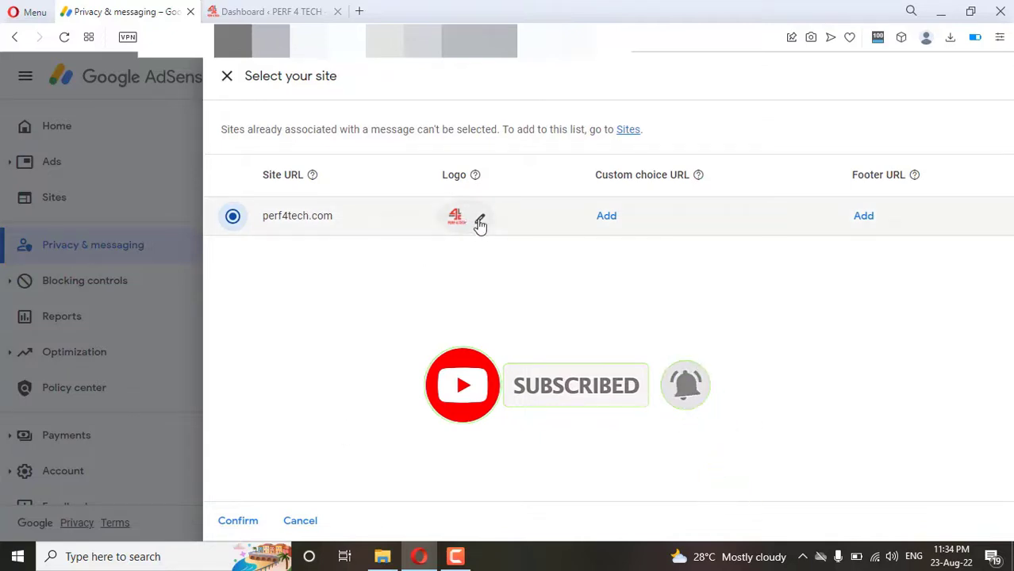
{"action": "left_click", "coordinate": [480, 223]}
{"action": "left_click", "coordinate": [481, 225]}
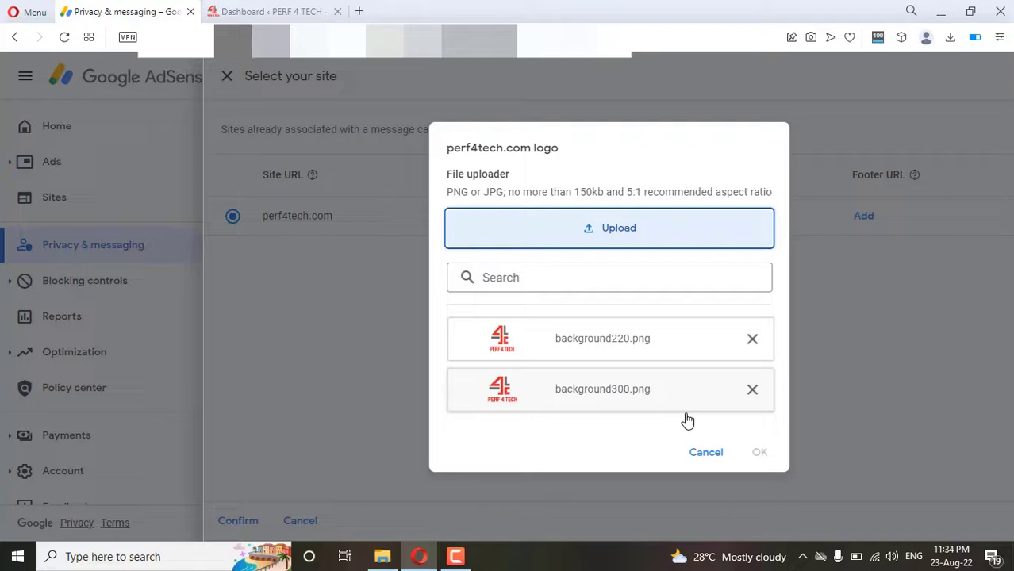
{"action": "left_click", "coordinate": [632, 393]}
{"action": "left_click", "coordinate": [760, 452]}
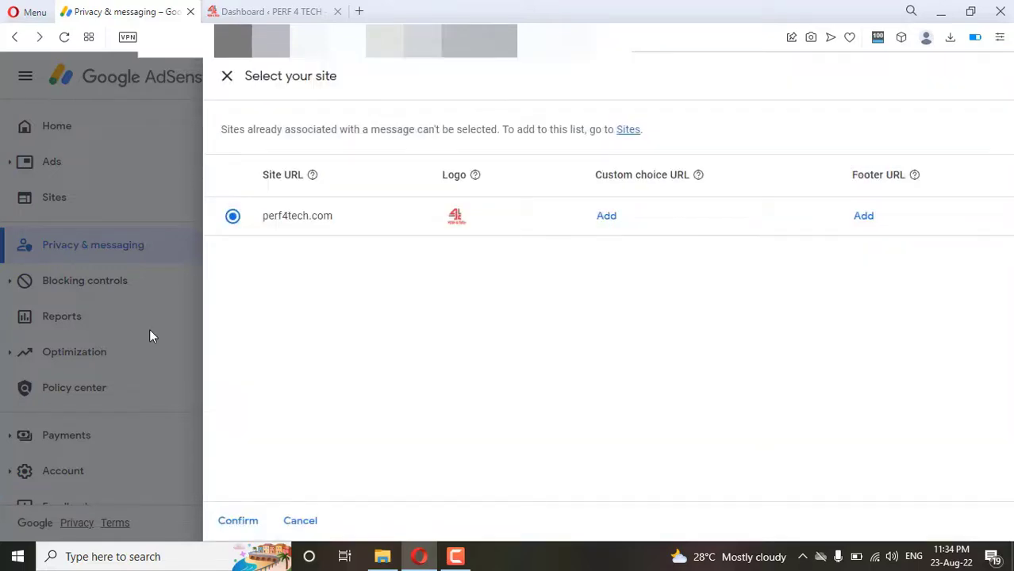
{"action": "left_click", "coordinate": [229, 520]}
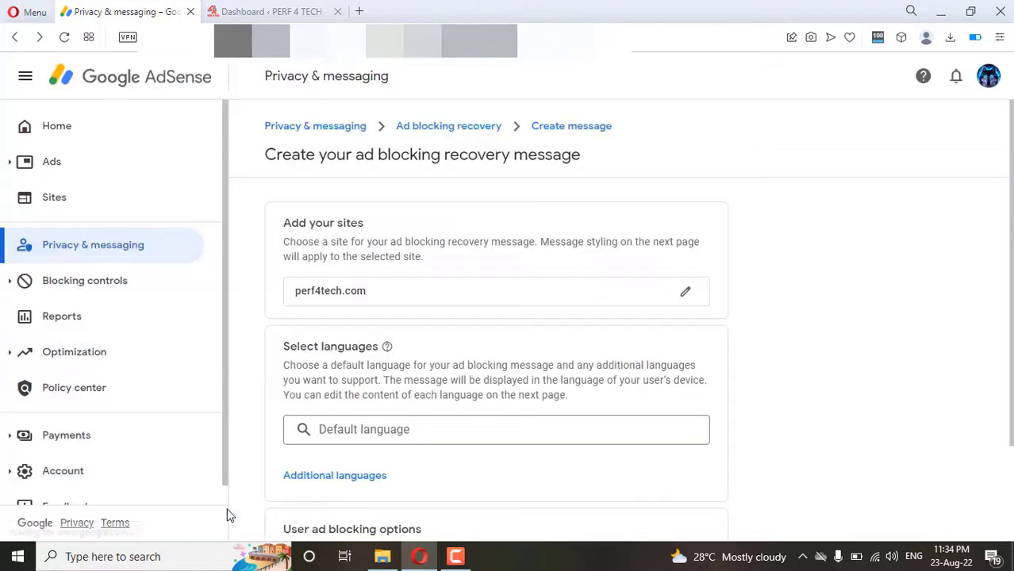
Set English (United Kingdom) as the message's default language.
{"action": "left_click", "coordinate": [329, 430]}
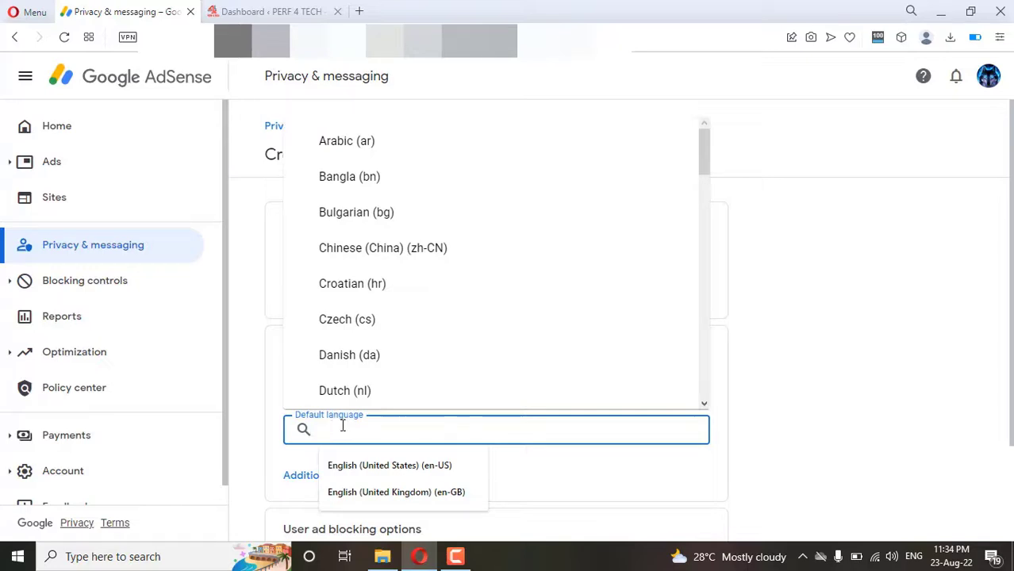
{"action": "left_click", "coordinate": [441, 492]}
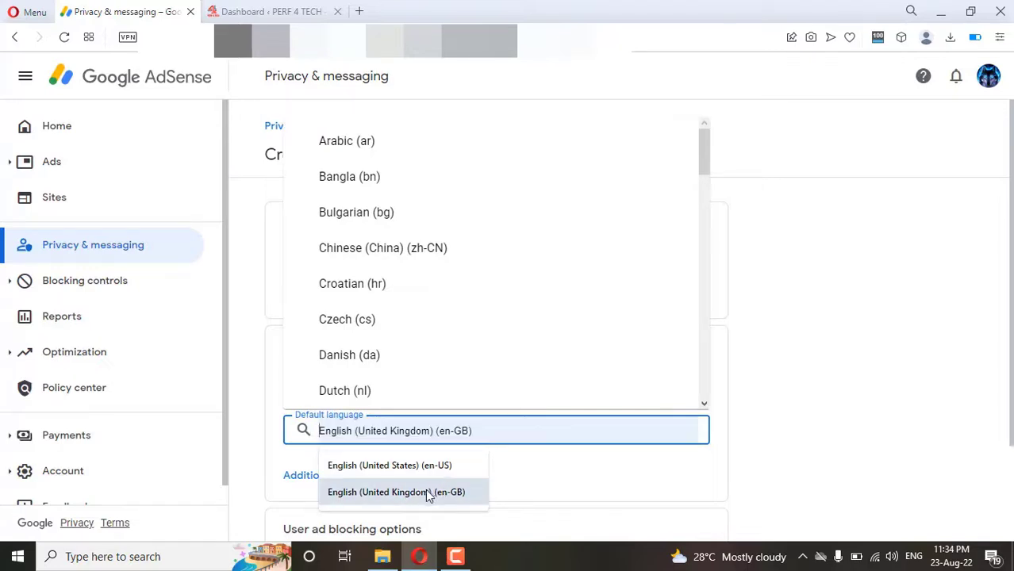
{"action": "left_click", "coordinate": [426, 492]}
{"action": "scroll", "coordinate": [328, 526], "scroll_direction": "down", "scroll_amount": 2}
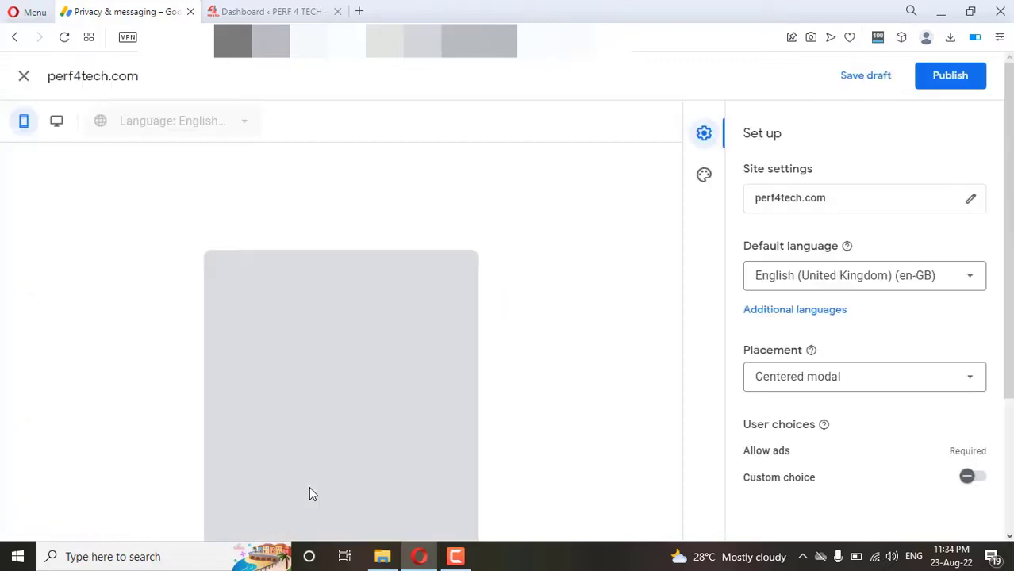
Keep English (United Kingdom) and set placement to Centered modal (non-dismissible).
{"action": "scroll", "coordinate": [150, 433], "scroll_direction": "down", "scroll_amount": 3}
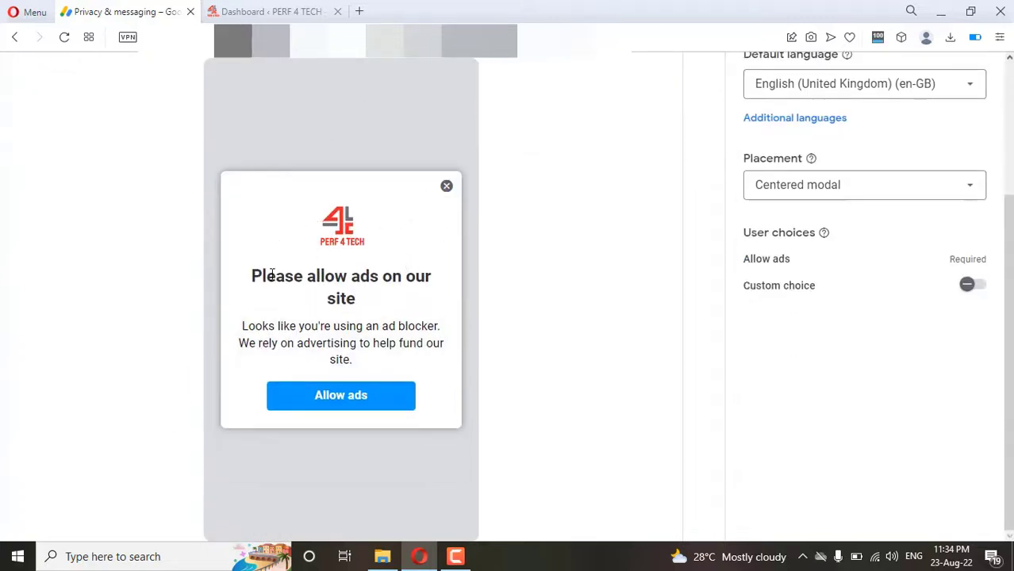
{"action": "scroll", "coordinate": [507, 277], "scroll_direction": "up", "scroll_amount": 3}
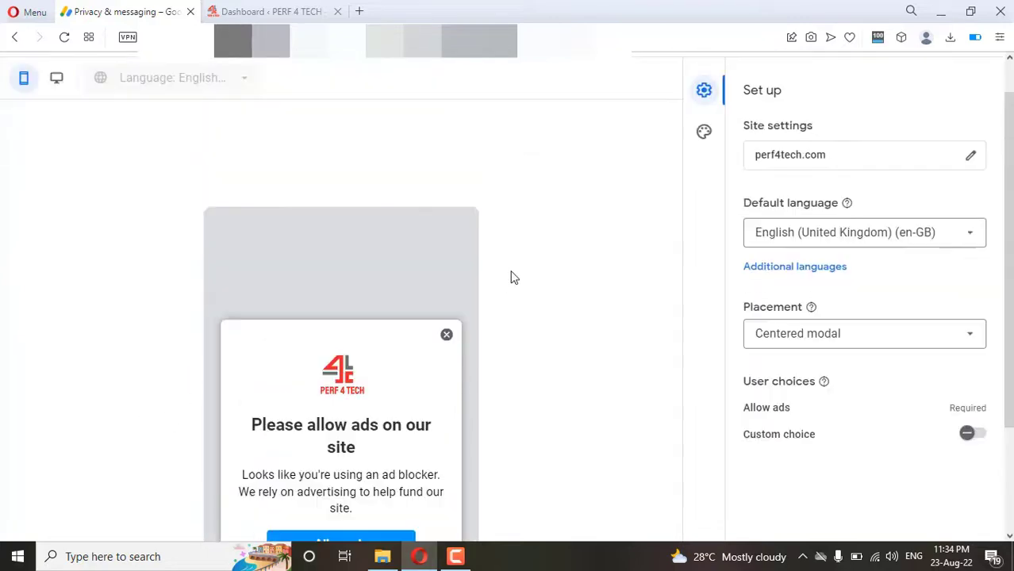
{"action": "scroll", "coordinate": [733, 244], "scroll_direction": "down", "scroll_amount": 3}
{"action": "scroll", "coordinate": [786, 250], "scroll_direction": "up", "scroll_amount": 1}
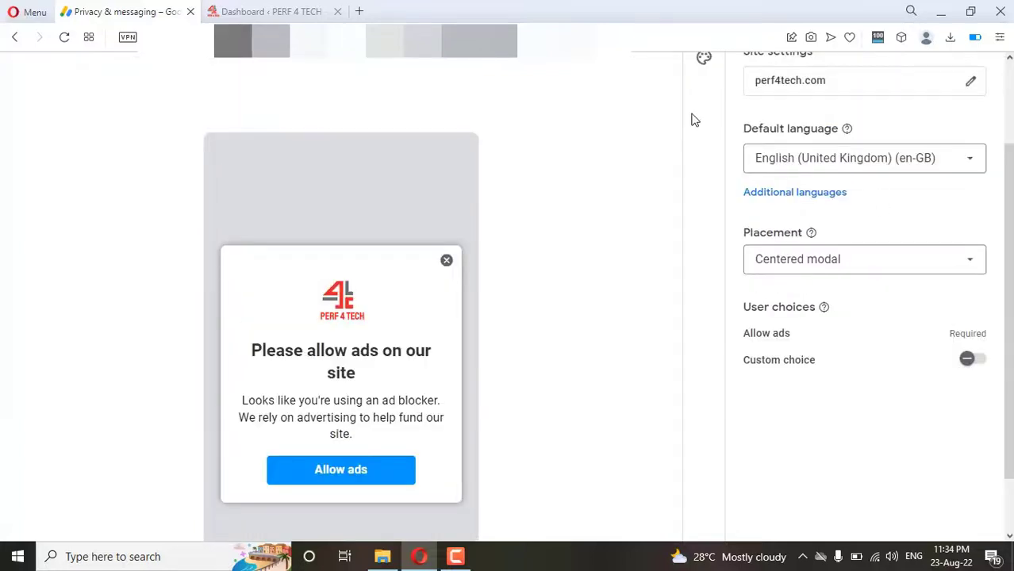
{"action": "left_click", "coordinate": [826, 161]}
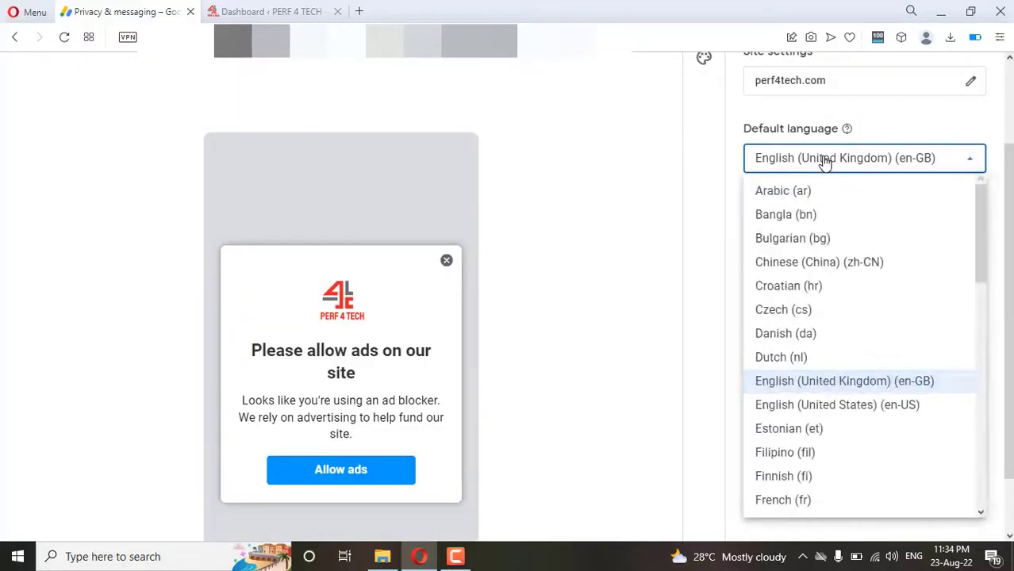
{"action": "left_click", "coordinate": [665, 183]}
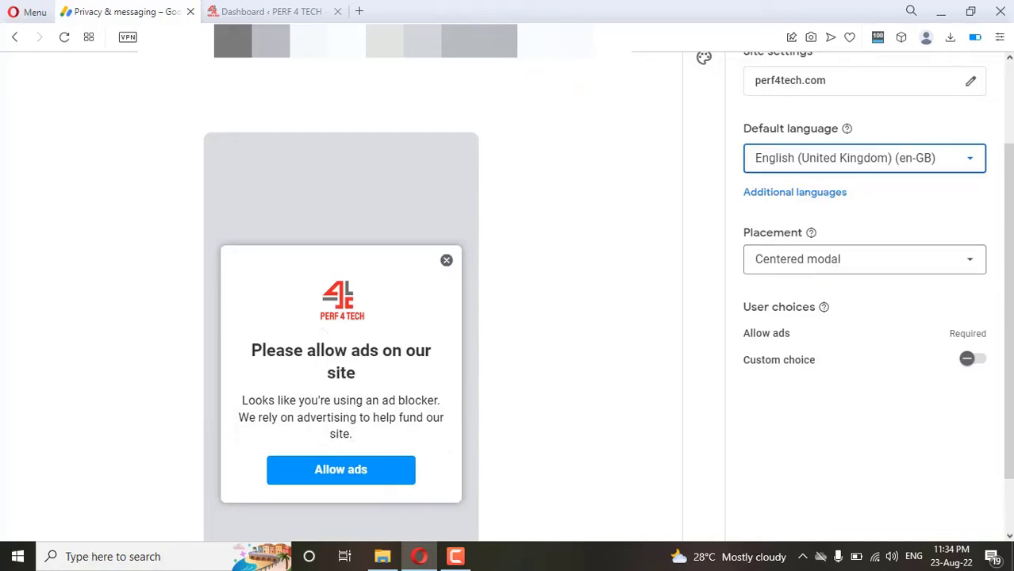
{"action": "left_click", "coordinate": [828, 267]}
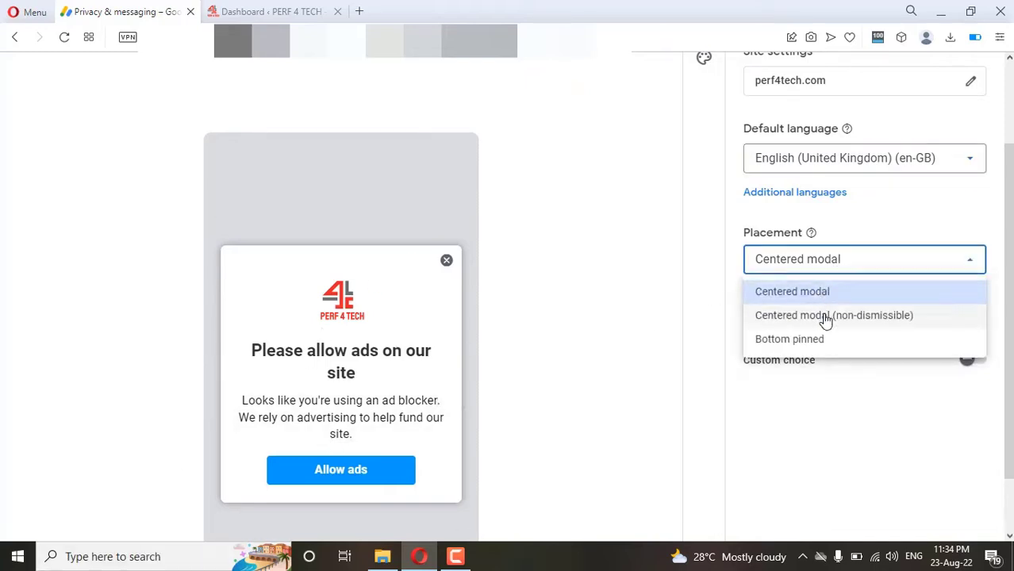
{"action": "left_click", "coordinate": [828, 318]}
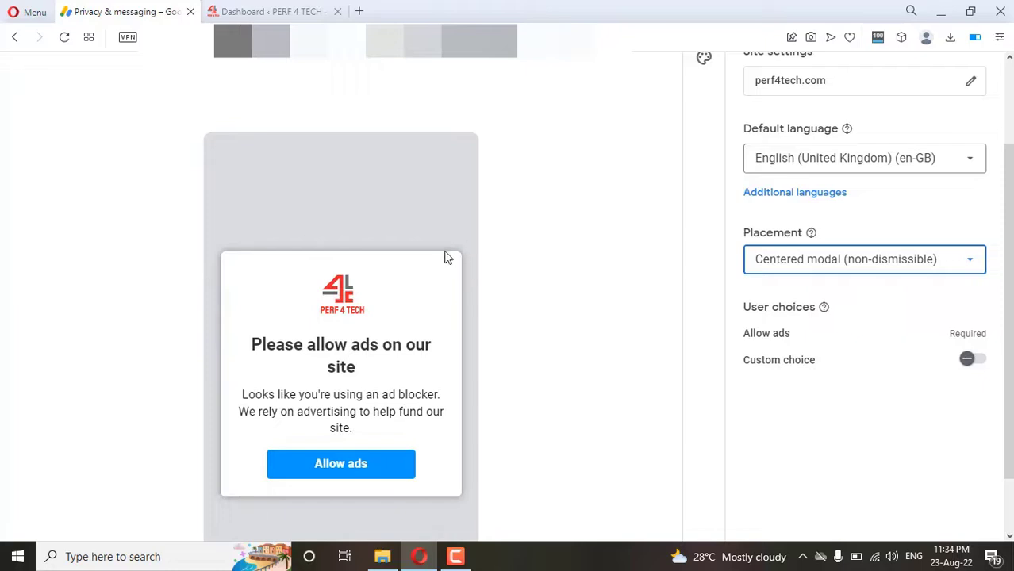
Try Bottom pinned placement, then revert to Centered modal (non-dismissible).
{"action": "left_click", "coordinate": [847, 265]}
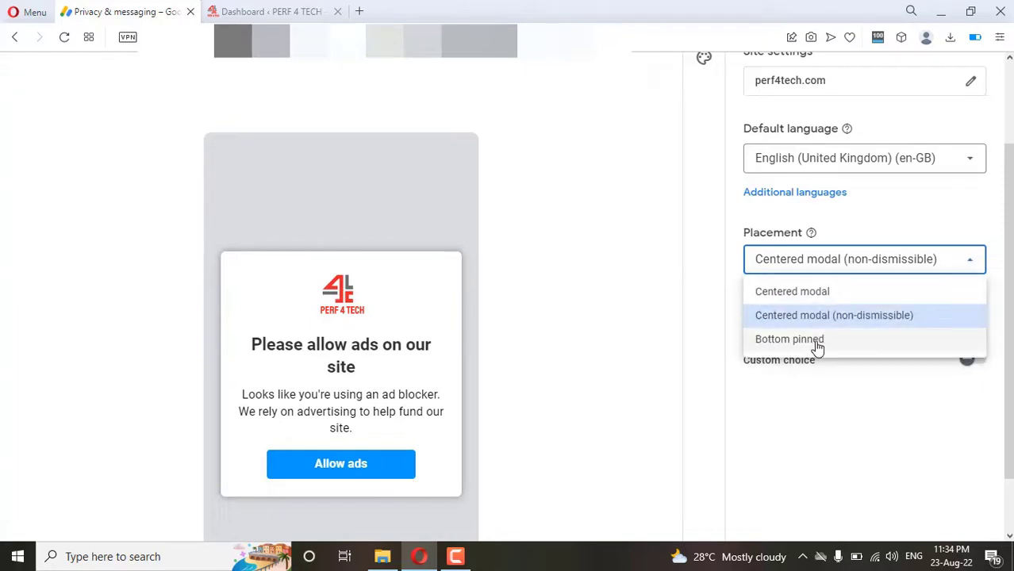
{"action": "left_click", "coordinate": [784, 342]}
{"action": "scroll", "coordinate": [200, 389], "scroll_direction": "down", "scroll_amount": 1}
{"action": "scroll", "coordinate": [248, 428], "scroll_direction": "up", "scroll_amount": 3}
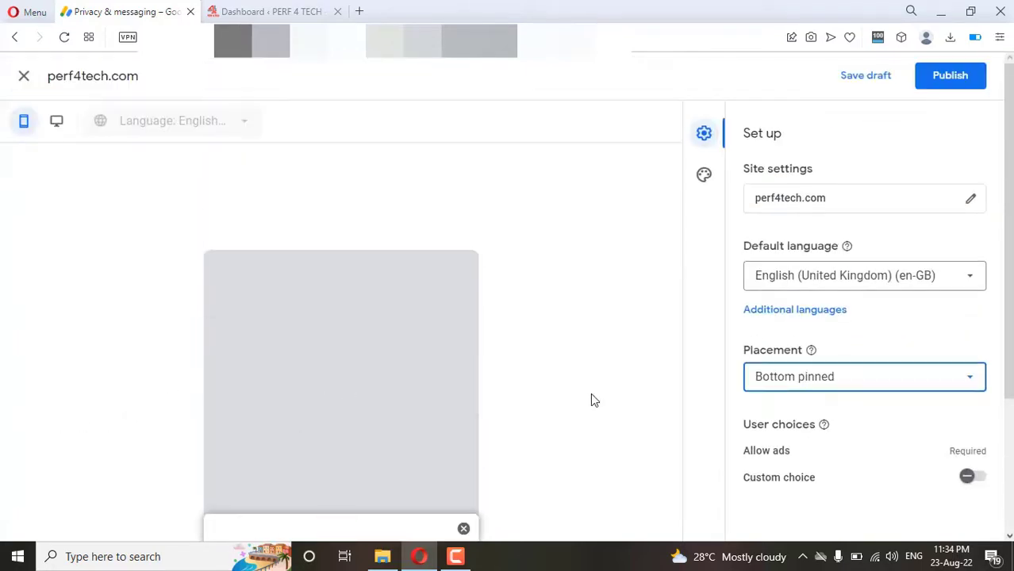
{"action": "left_click", "coordinate": [868, 384]}
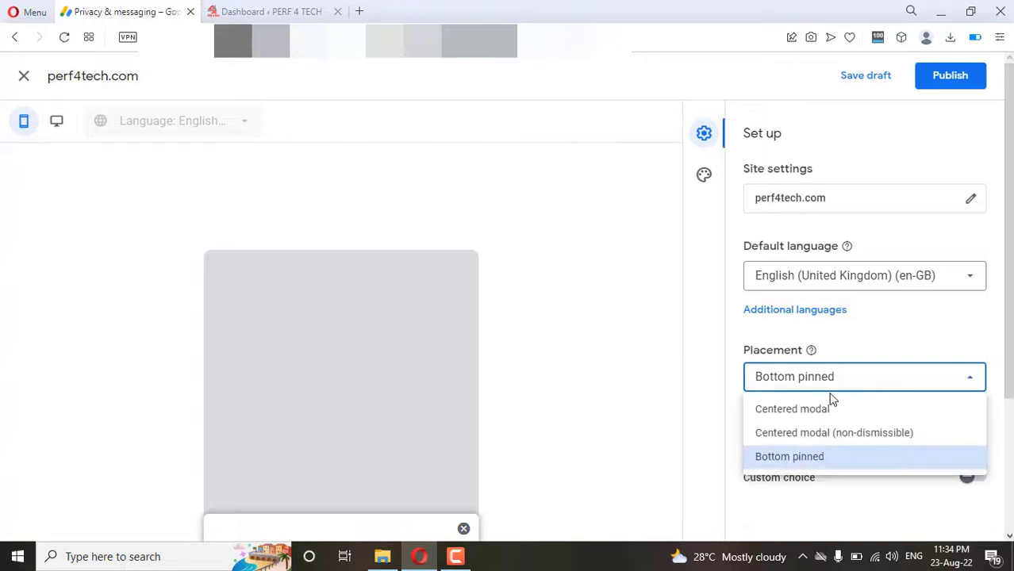
{"action": "left_click", "coordinate": [814, 441]}
{"action": "scroll", "coordinate": [421, 374], "scroll_direction": "down", "scroll_amount": 3}
{"action": "scroll", "coordinate": [396, 384], "scroll_direction": "up", "scroll_amount": 2}
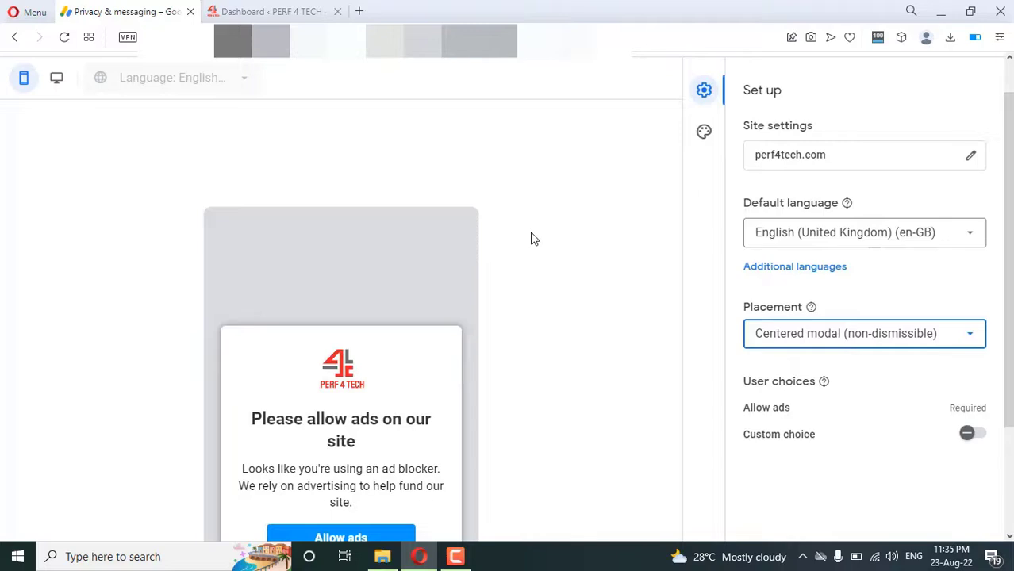
Review the message's Styles settings and return to Set up.
{"action": "left_click", "coordinate": [706, 135]}
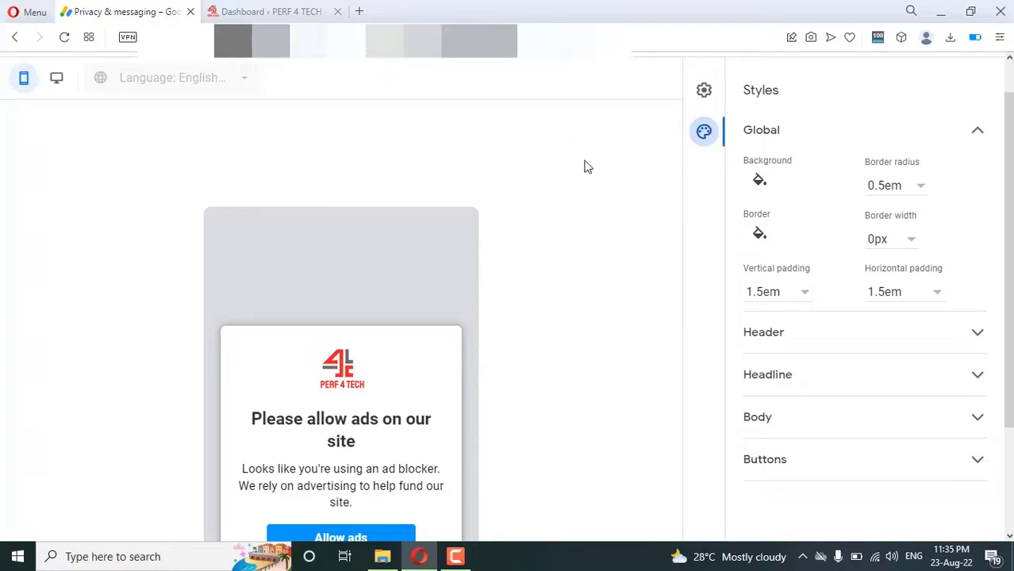
{"action": "scroll", "coordinate": [587, 167], "scroll_direction": "up", "scroll_amount": 1}
{"action": "left_click", "coordinate": [703, 134]}
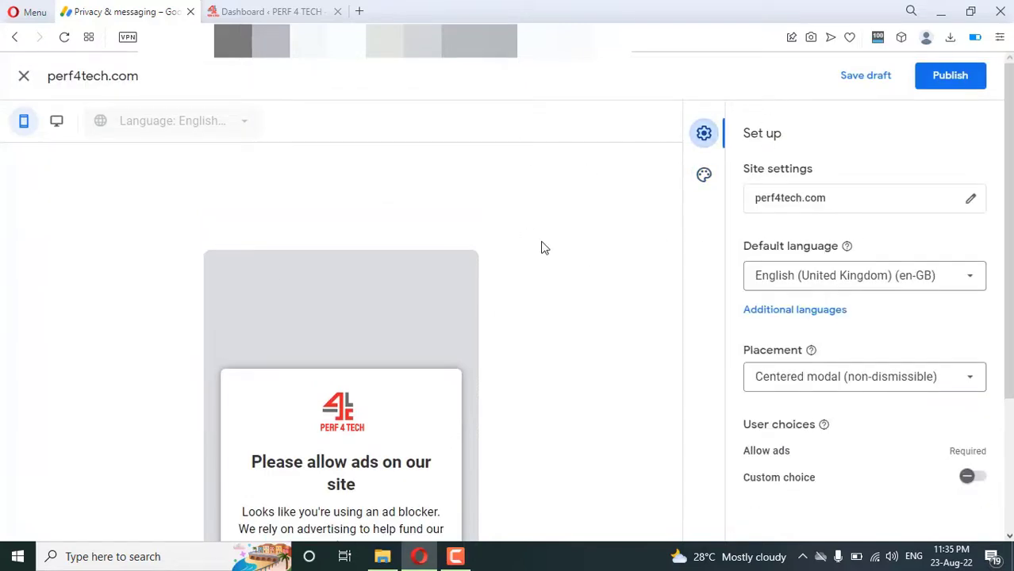
Publish the message and dismiss the Almost done tagging reminder with Ok.
{"action": "left_click", "coordinate": [977, 77]}
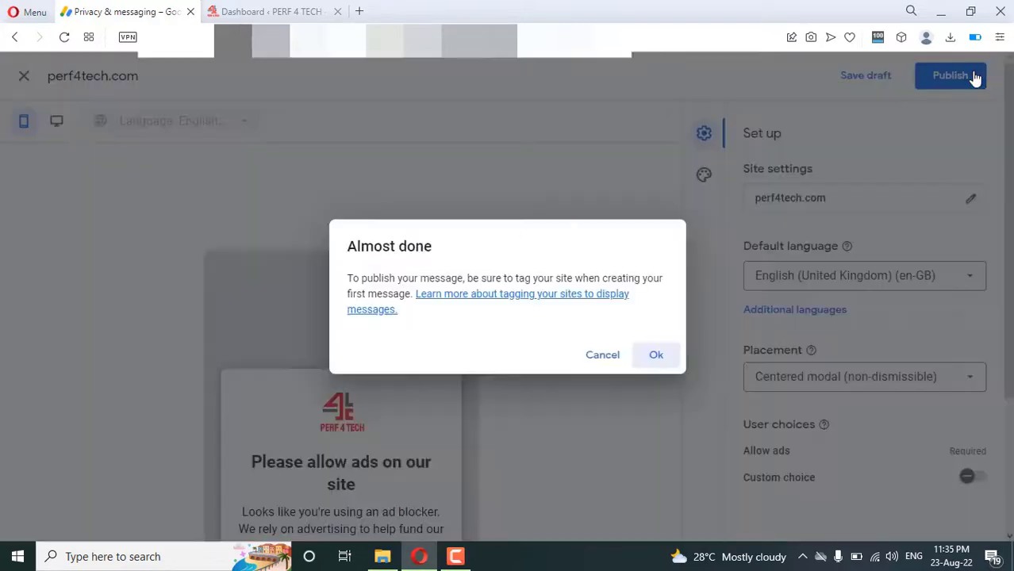
{"action": "left_click", "coordinate": [658, 356]}
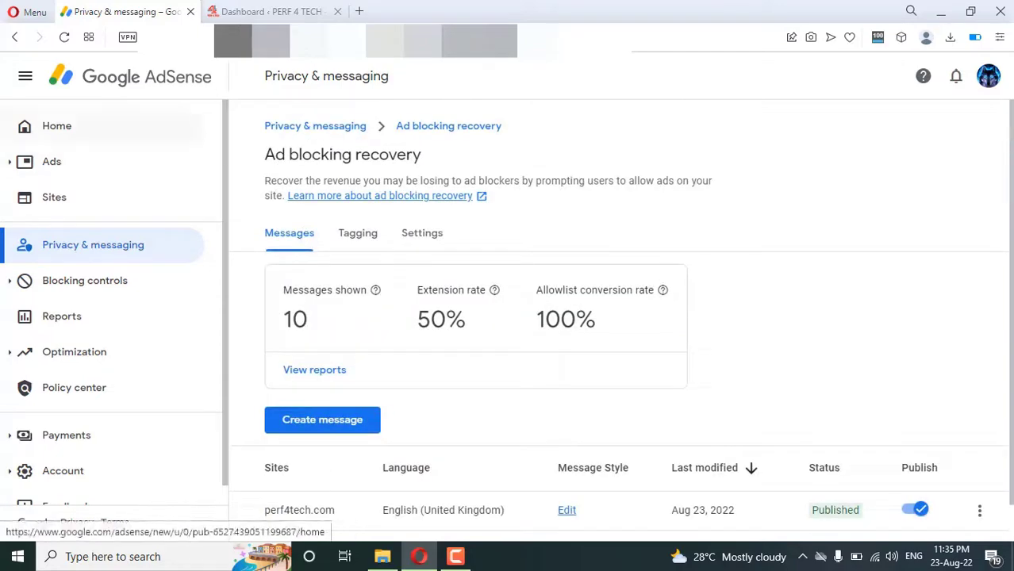
Open WPCode Header & Footer in WordPress, then copy AdSense's ad blocking recovery tag.
{"action": "left_click", "coordinate": [277, 11]}
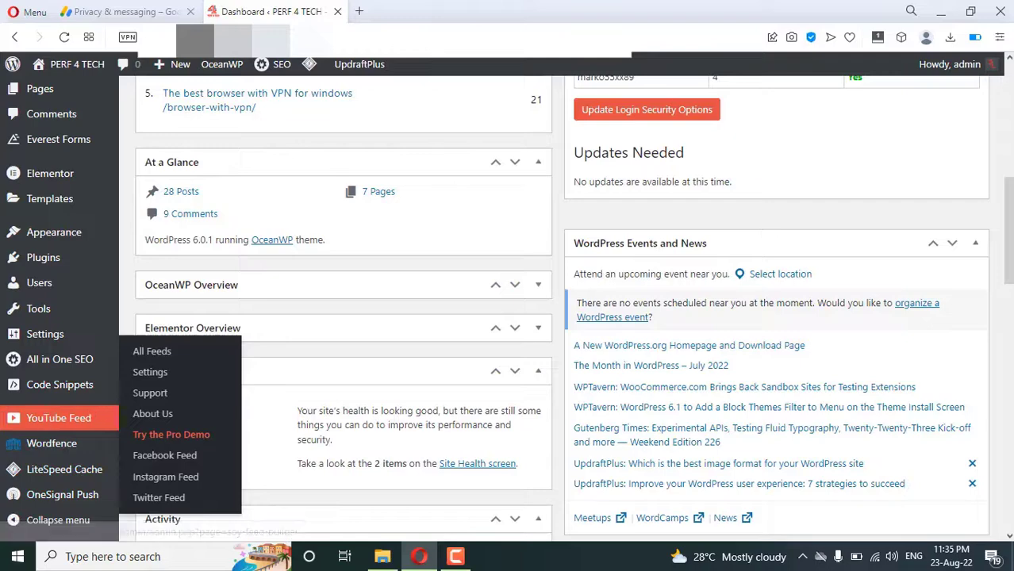
{"action": "mouse_move", "coordinate": [59, 384]}
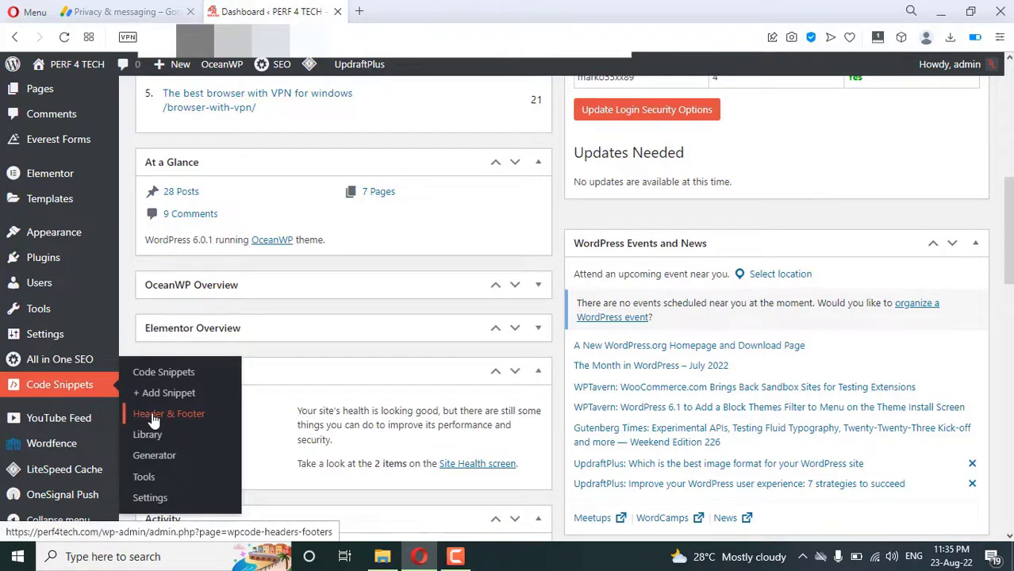
{"action": "left_click", "coordinate": [127, 10]}
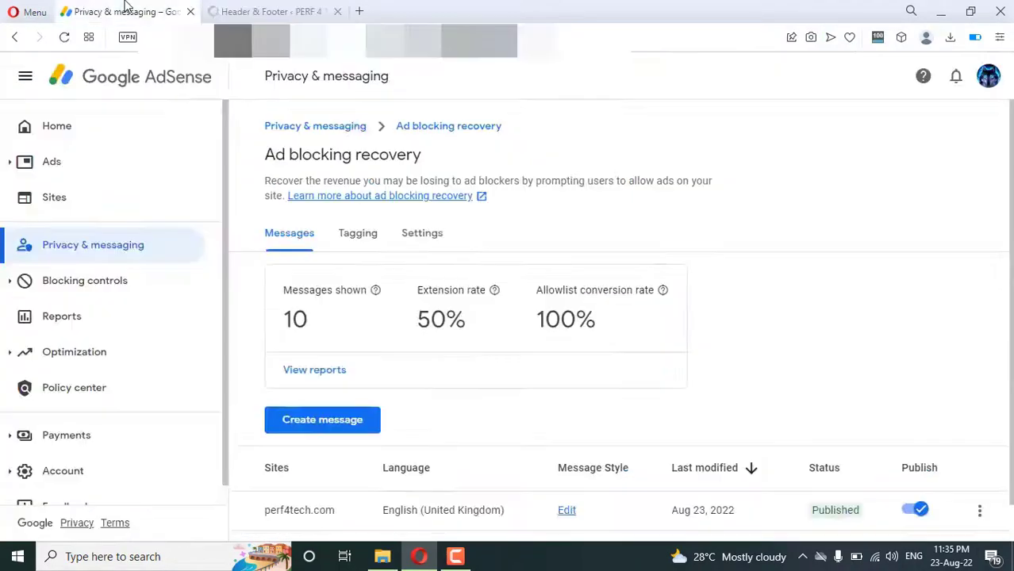
{"action": "left_click", "coordinate": [358, 238]}
{"action": "scroll", "coordinate": [388, 362], "scroll_direction": "down", "scroll_amount": 2}
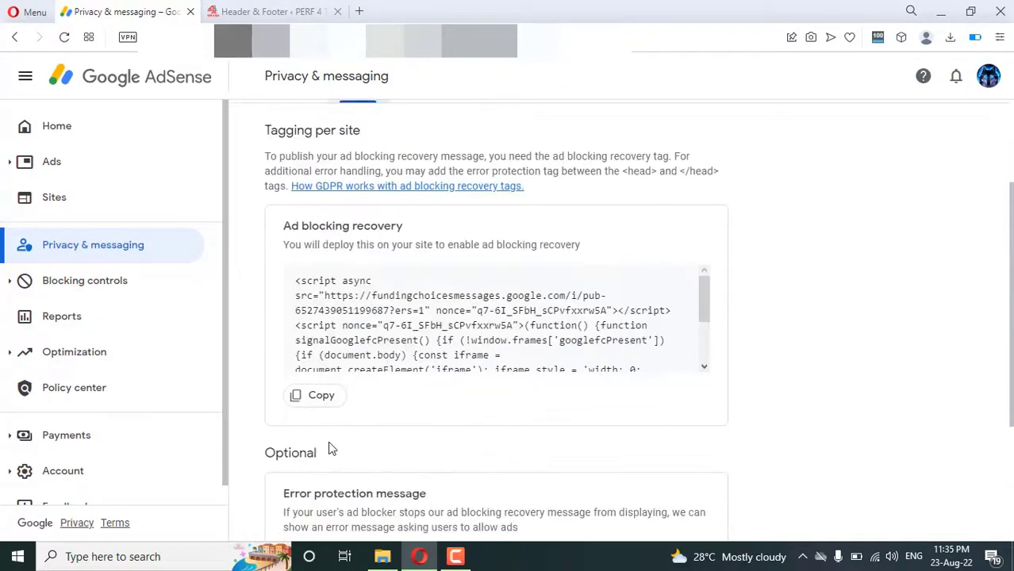
{"action": "left_click", "coordinate": [317, 399]}
Paste the recovery tag into the WPCode header, save it, and open perf4tech.com.
{"action": "left_click", "coordinate": [262, 11]}
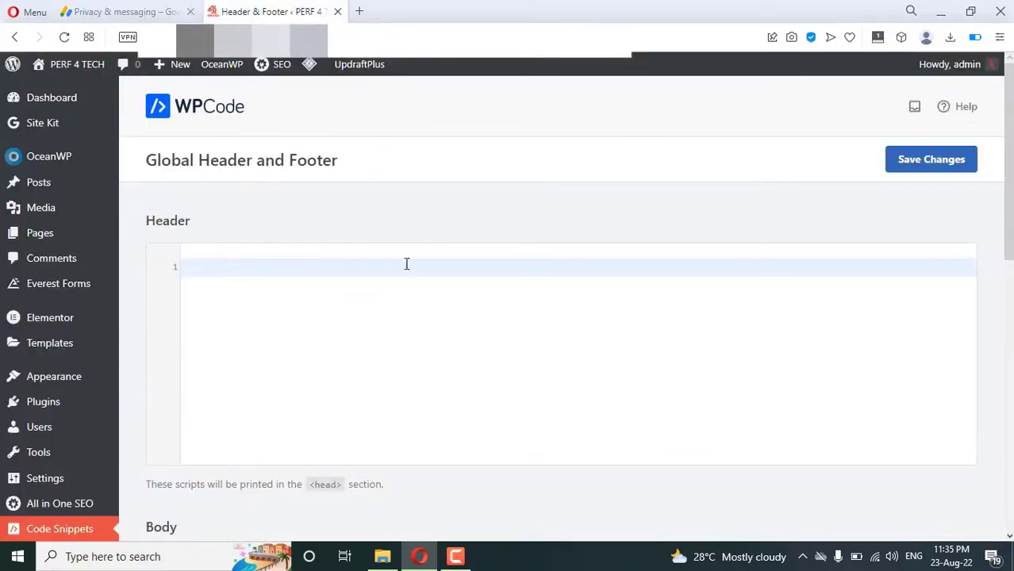
{"action": "right_click", "coordinate": [227, 272]}
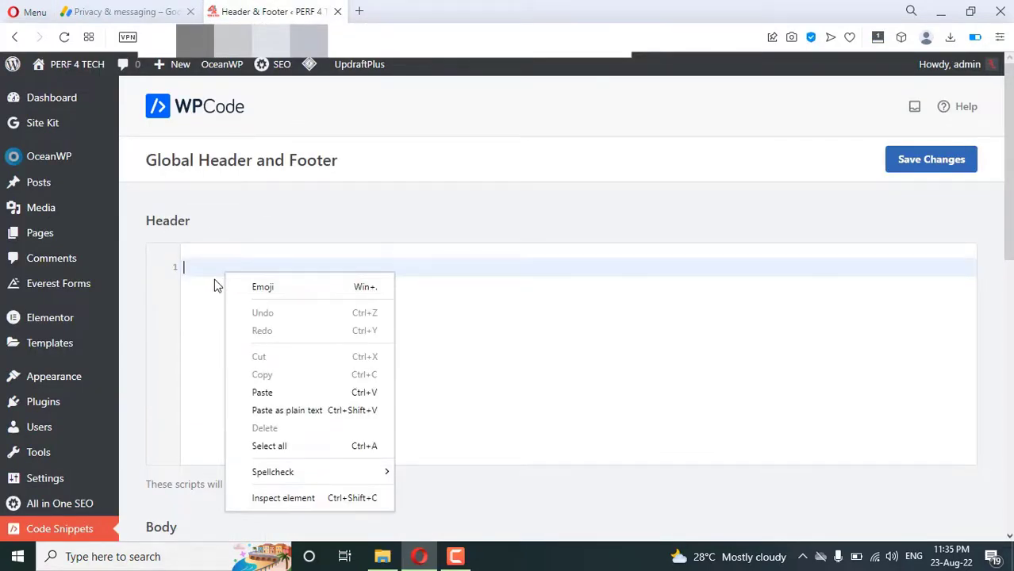
{"action": "left_click", "coordinate": [270, 392]}
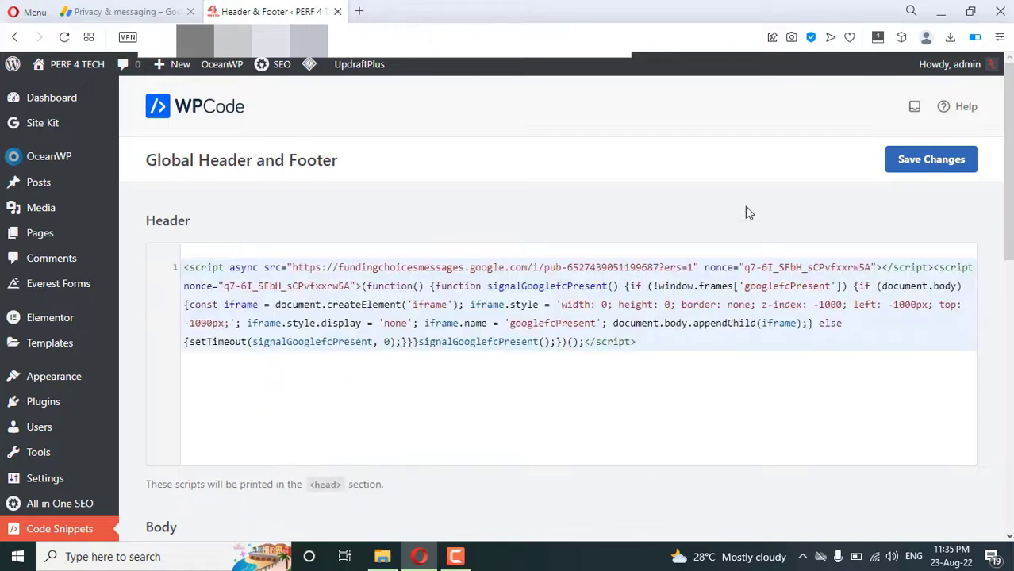
{"action": "left_click", "coordinate": [935, 161]}
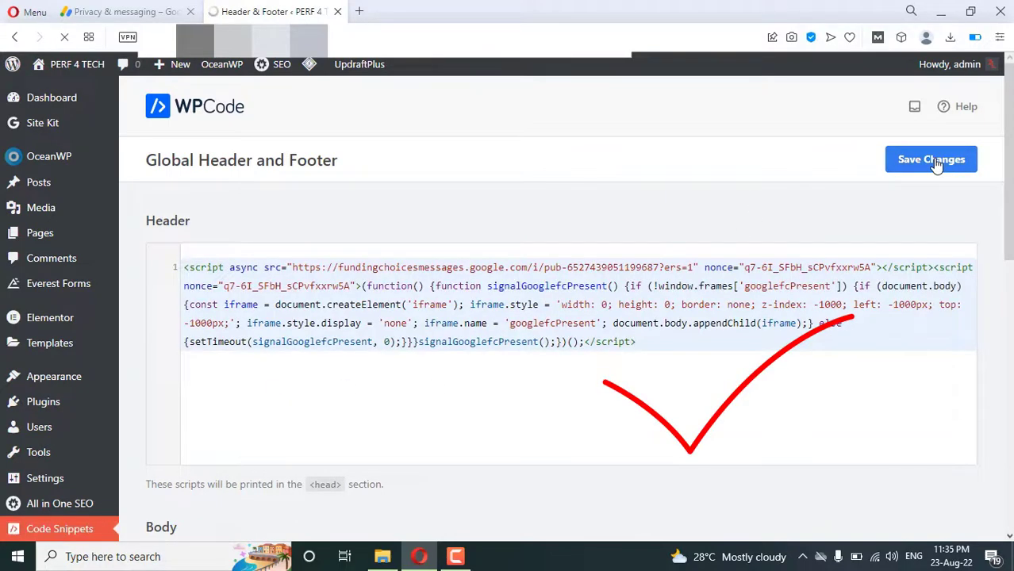
{"action": "left_click", "coordinate": [358, 11]}
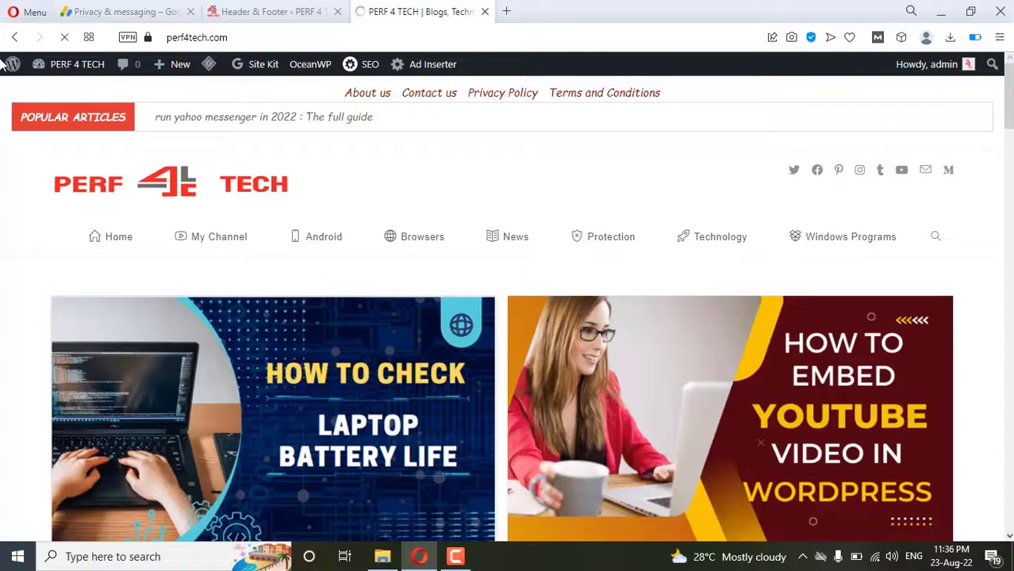
Re-save the WPCode header and check perf4tech.com shows the 'Please allow ads' popup.
{"action": "left_click", "coordinate": [271, 8]}
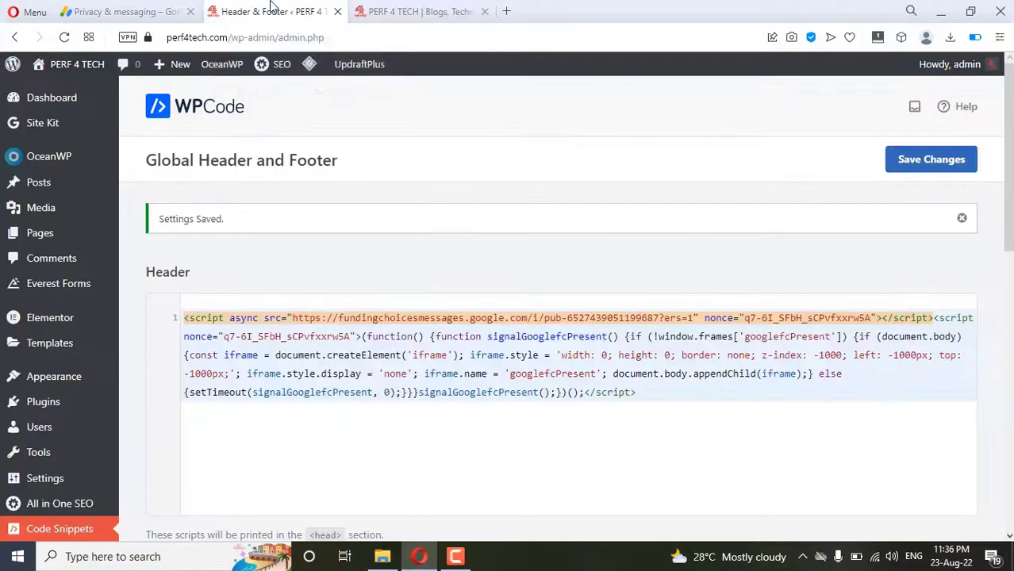
{"action": "left_click", "coordinate": [950, 174]}
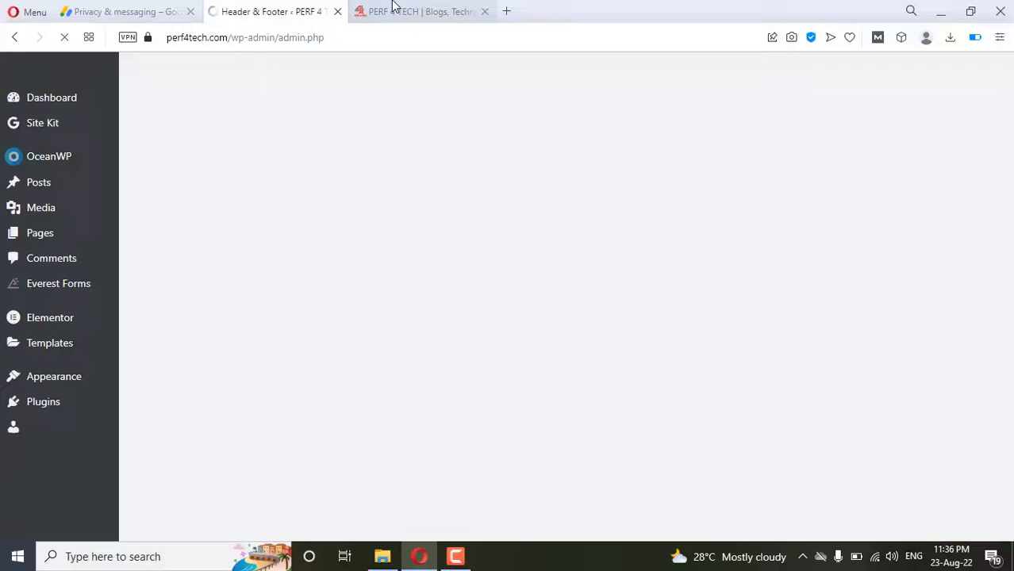
{"action": "left_click", "coordinate": [394, 9]}
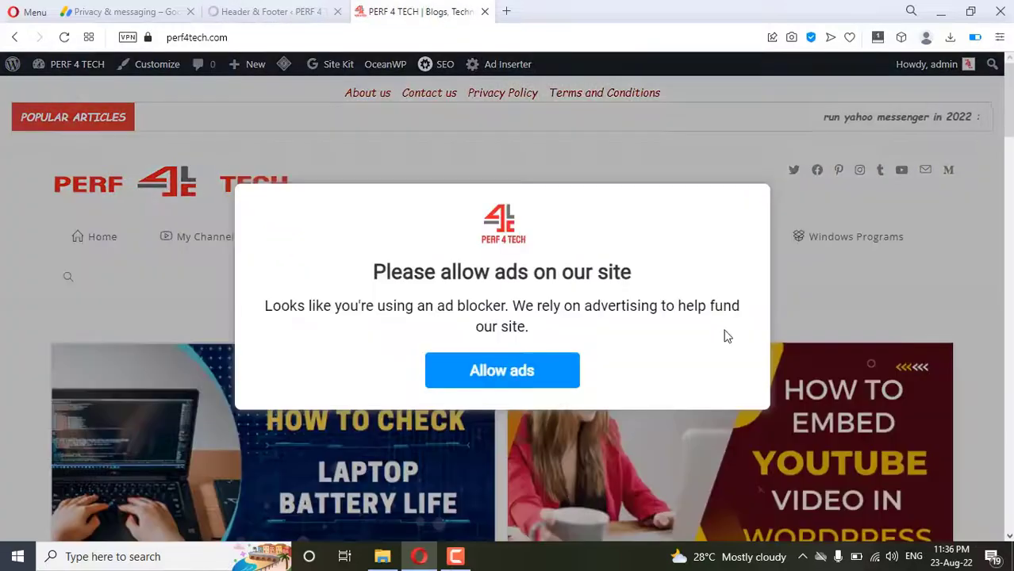